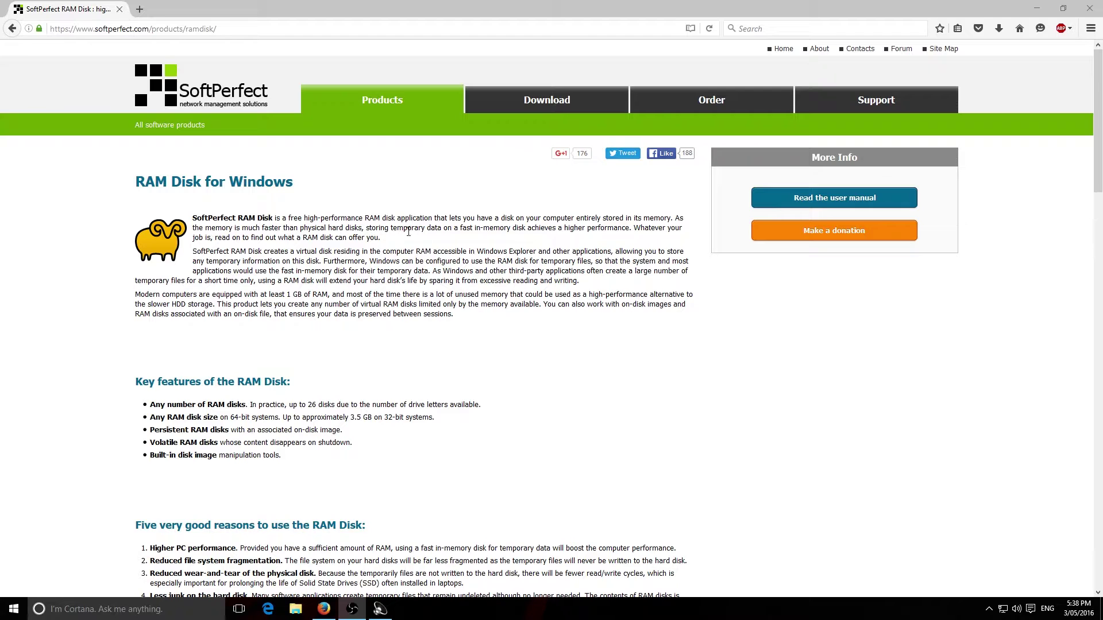
# Scroll the RAM Disk product page down to the Product Info & Download box and back up.
pyautogui.hotkey('ctrl', 'l')
pyautogui.click(127, 199)
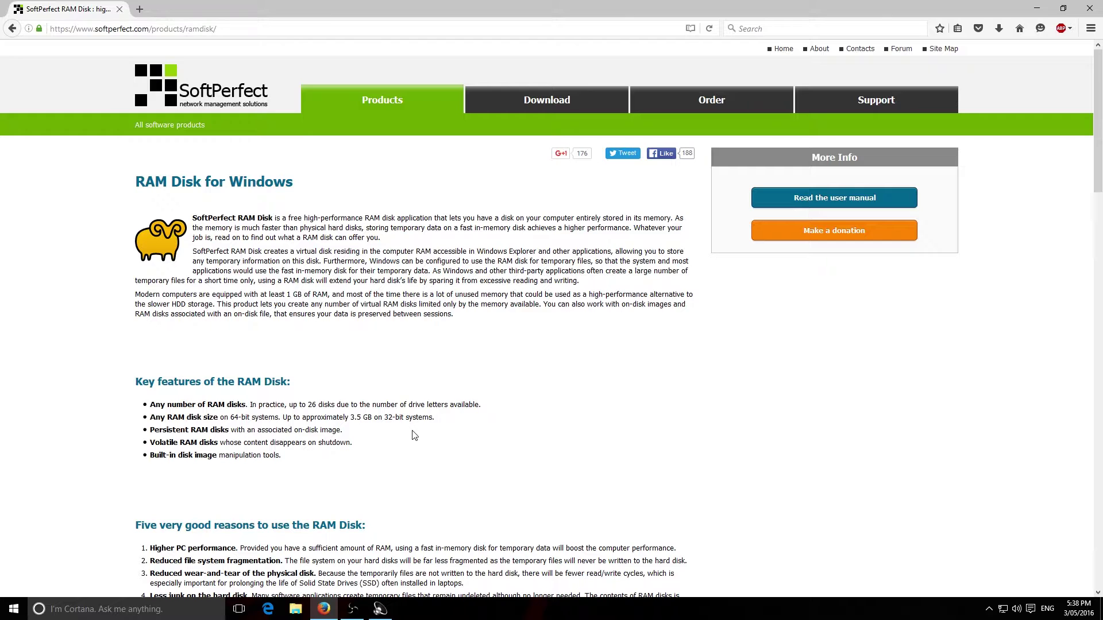
pyautogui.scroll(-8, 408, 434)
pyautogui.scroll(-15, 408, 434)
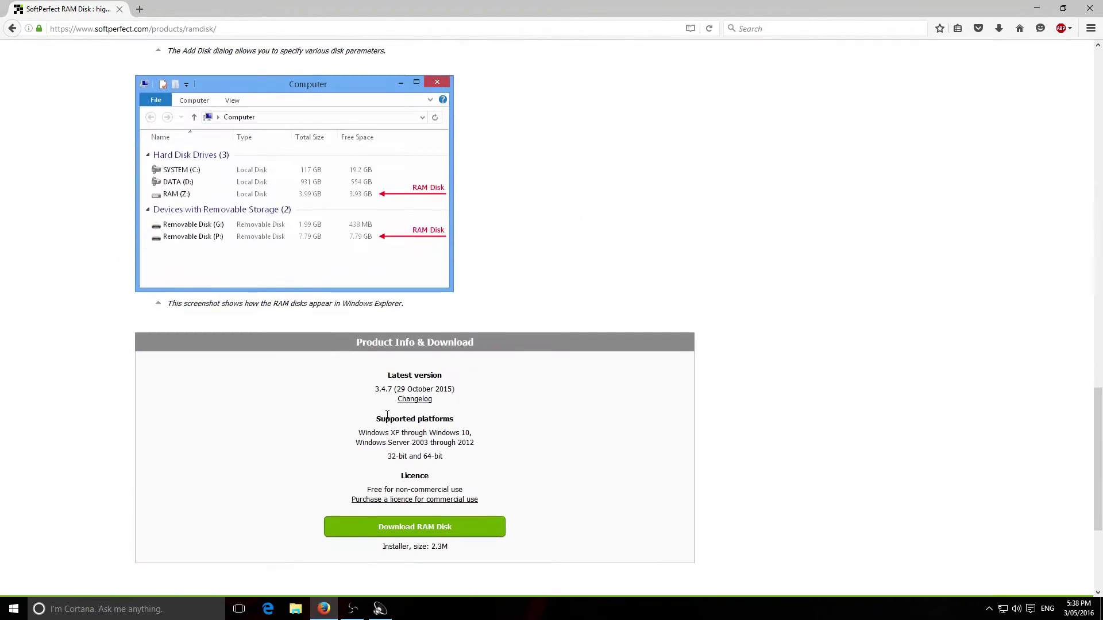
pyautogui.scroll(20, 419, 335)
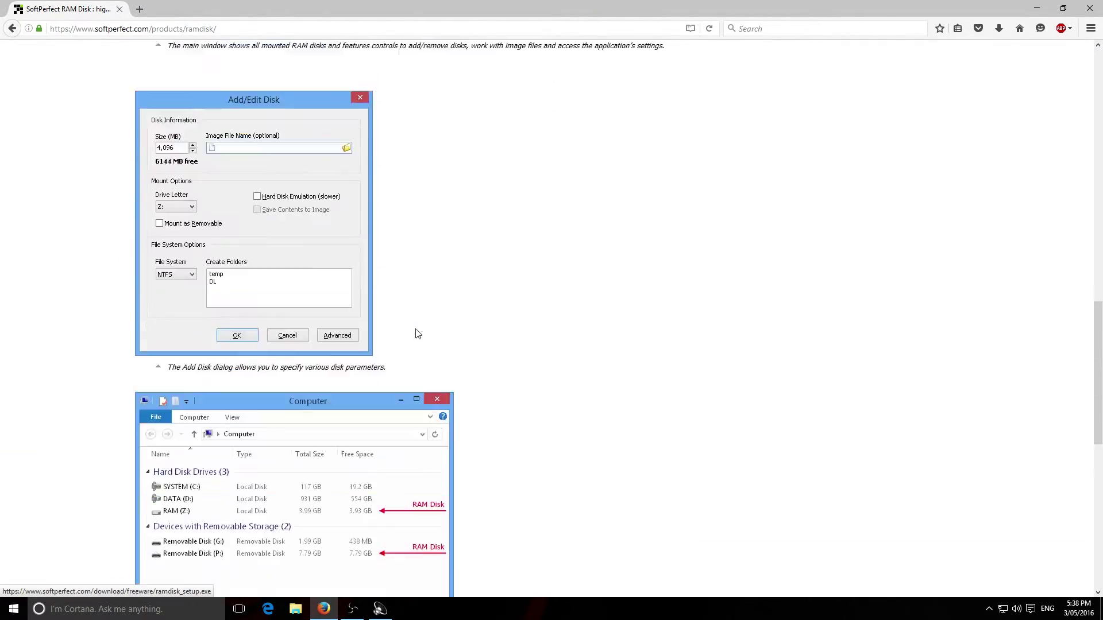
# Minimize Firefox and bring up the SoftPerfect RAM Disk main window from the system tray.
pyautogui.scroll(5, 777, 167)
pyautogui.click(1037, 8)
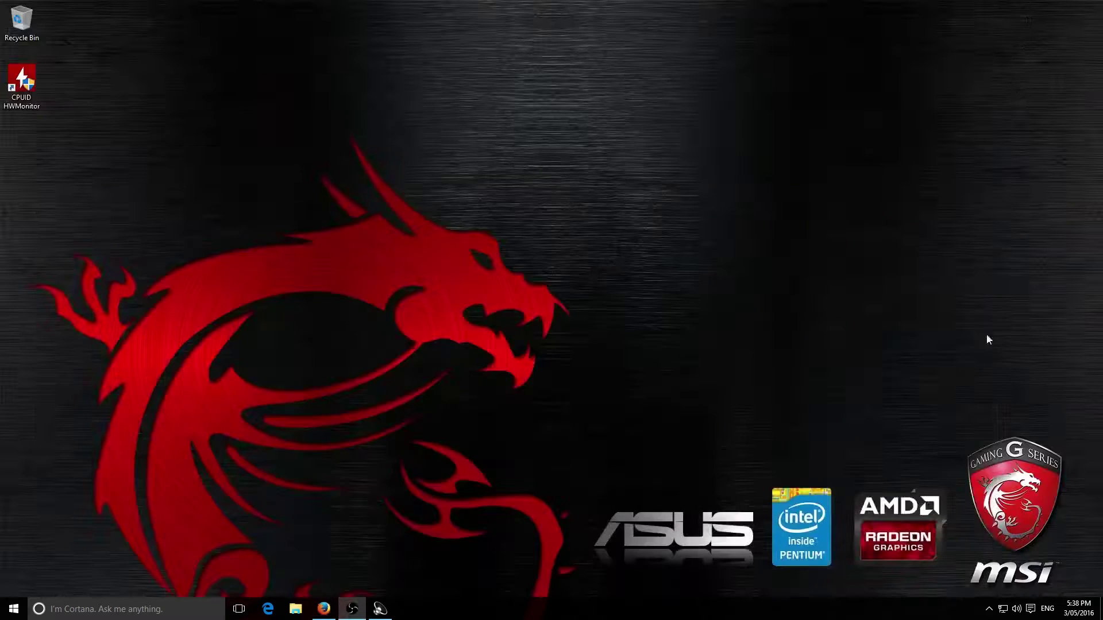
pyautogui.click(988, 609)
pyautogui.click(955, 586)
pyautogui.moveTo(924, 213); pyautogui.dragTo(484, 212)
# Start adding a new RAM disk and select its disk size value.
pyautogui.click(428, 249)
pyautogui.click(476, 259)
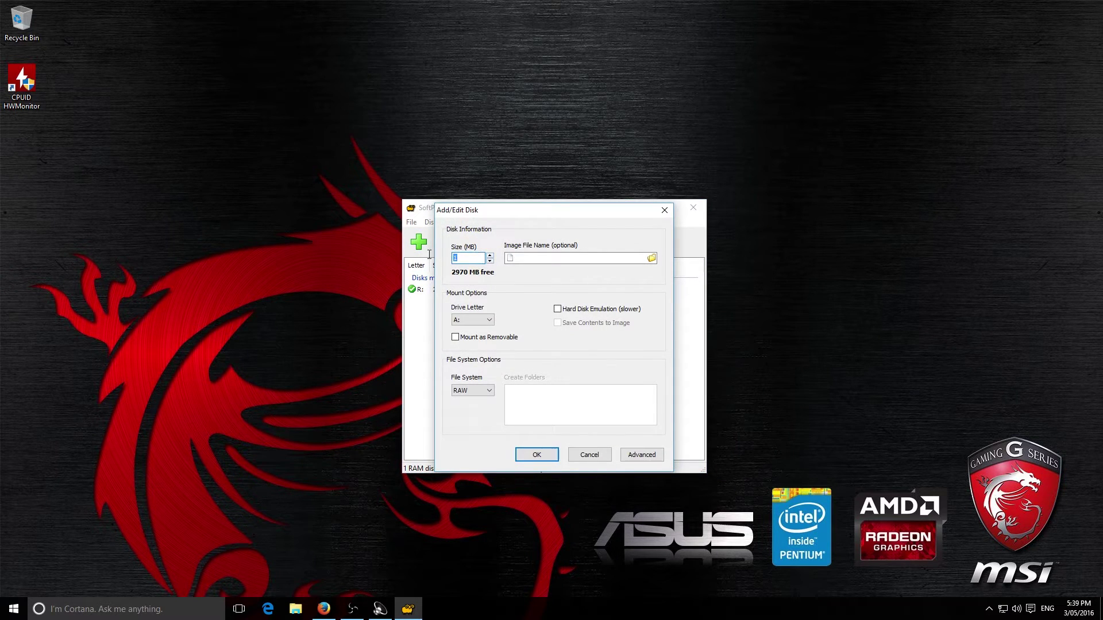
pyautogui.doubleClick(475, 259)
pyautogui.moveTo(506, 212)
pyautogui.mouseDown()
pyautogui.moveTo(571, 364)
pyautogui.moveTo(507, 215)
pyautogui.mouseUp()
# Review the drive letter (A:), file system (RAW) and advanced options, then cancel without adding a disk.
pyautogui.click(466, 322)
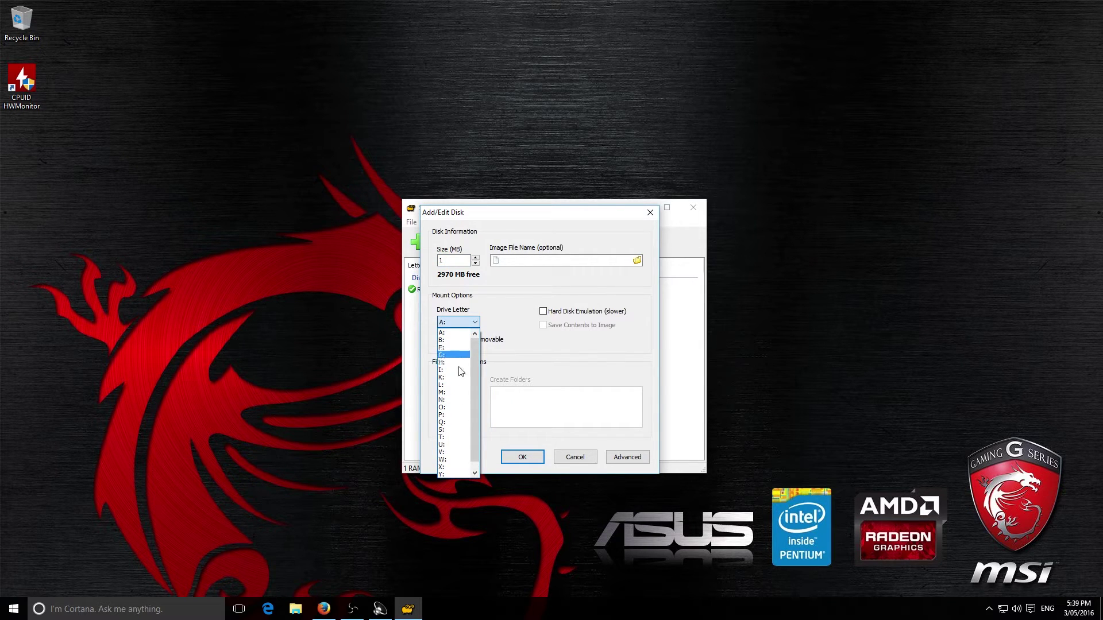
pyautogui.click(473, 299)
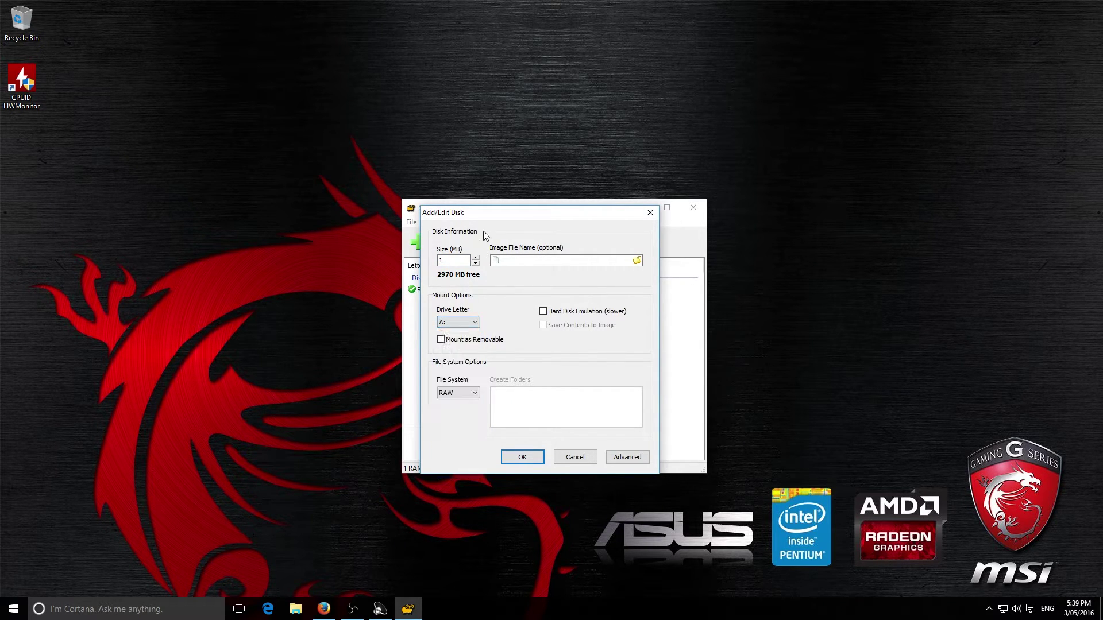
pyautogui.moveTo(485, 212); pyautogui.dragTo(450, 224)
pyautogui.click(439, 393)
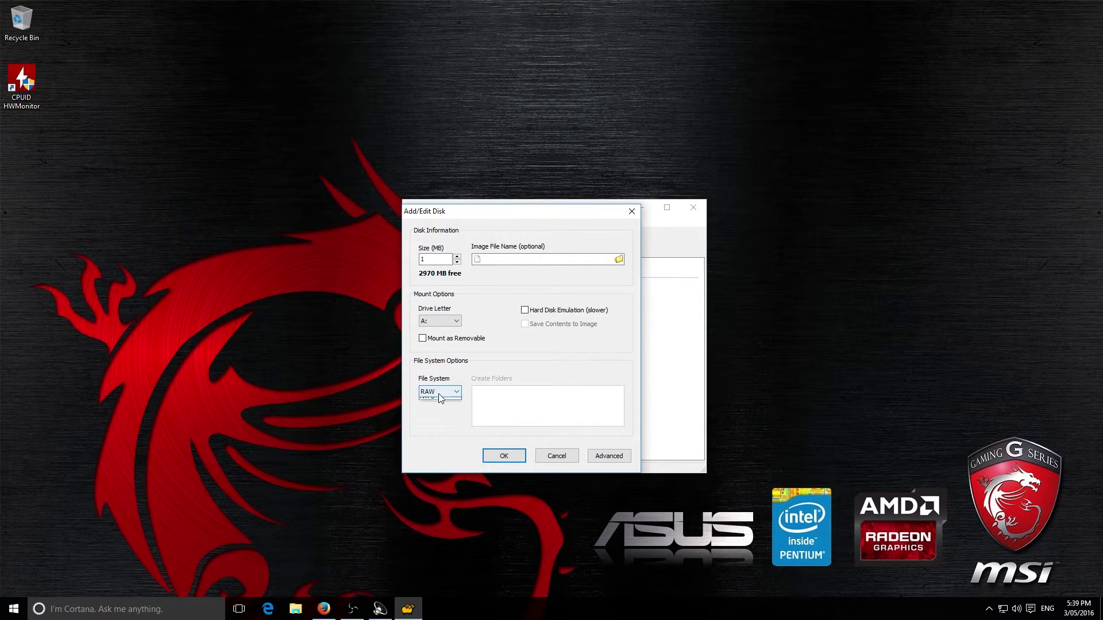
pyautogui.click(454, 441)
pyautogui.click(592, 455)
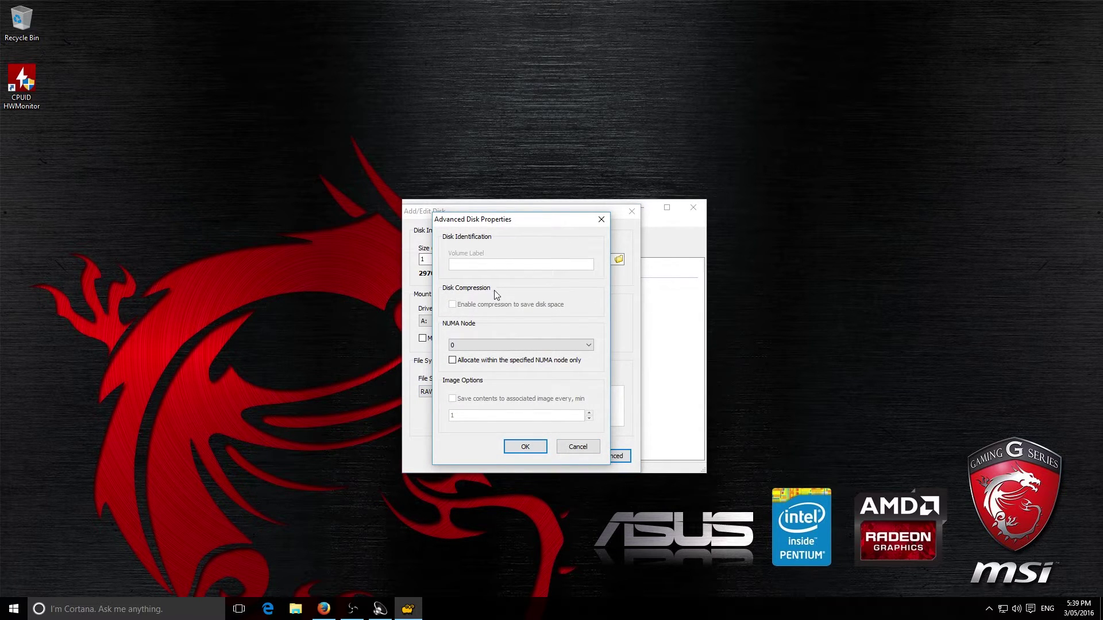
pyautogui.click(526, 447)
pyautogui.click(555, 455)
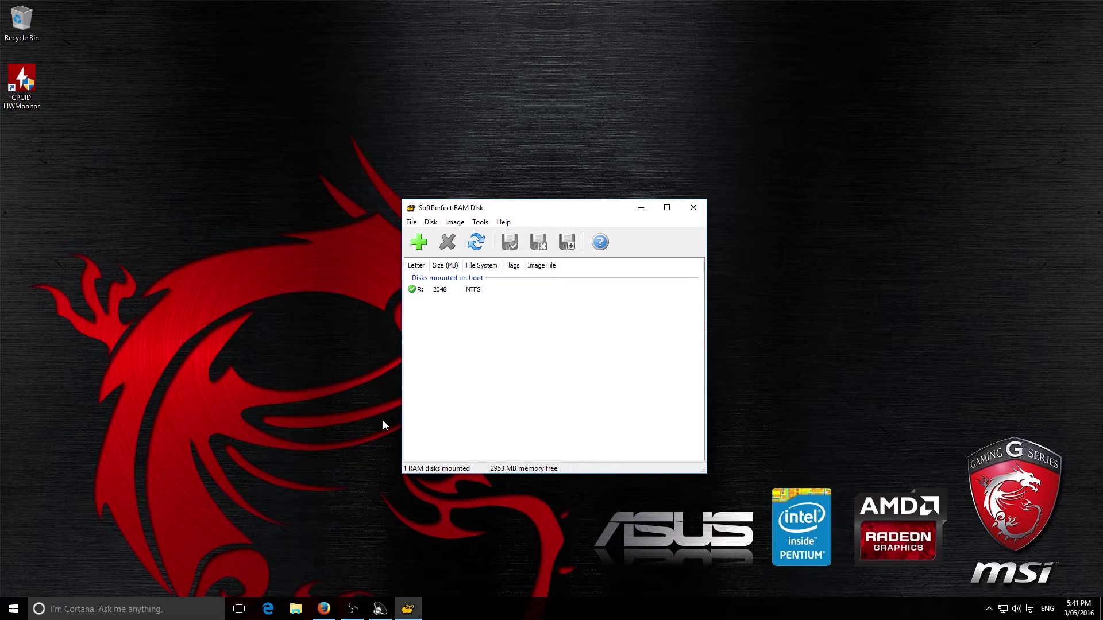
# Open the Environment Variables list from the System page's advanced system settings.
pyautogui.rightClick(14, 609)
pyautogui.click(69, 356)
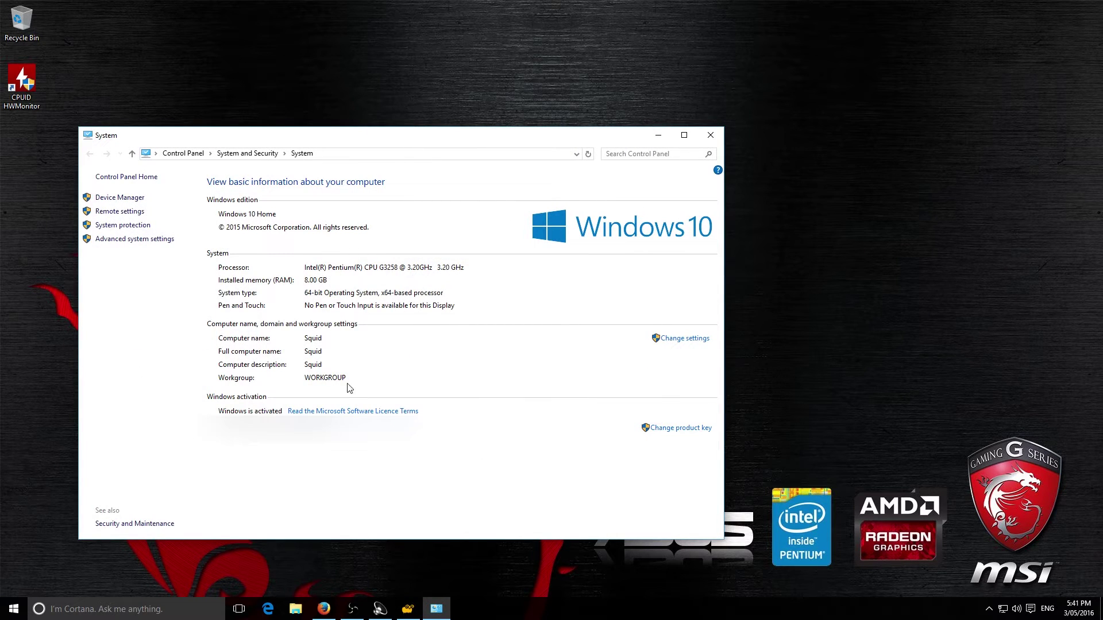
pyautogui.click(159, 244)
pyautogui.moveTo(129, 38); pyautogui.dragTo(340, 123)
pyautogui.click(419, 340)
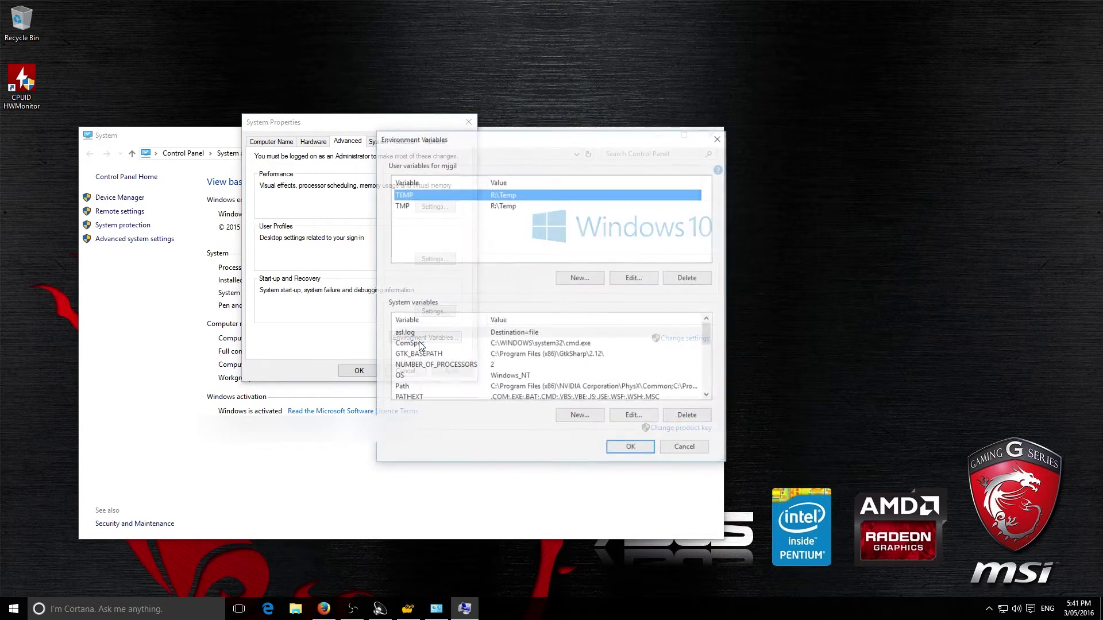
# Review the TEMP user variable's R:\Temp value and confirm it.
pyautogui.click(406, 204)
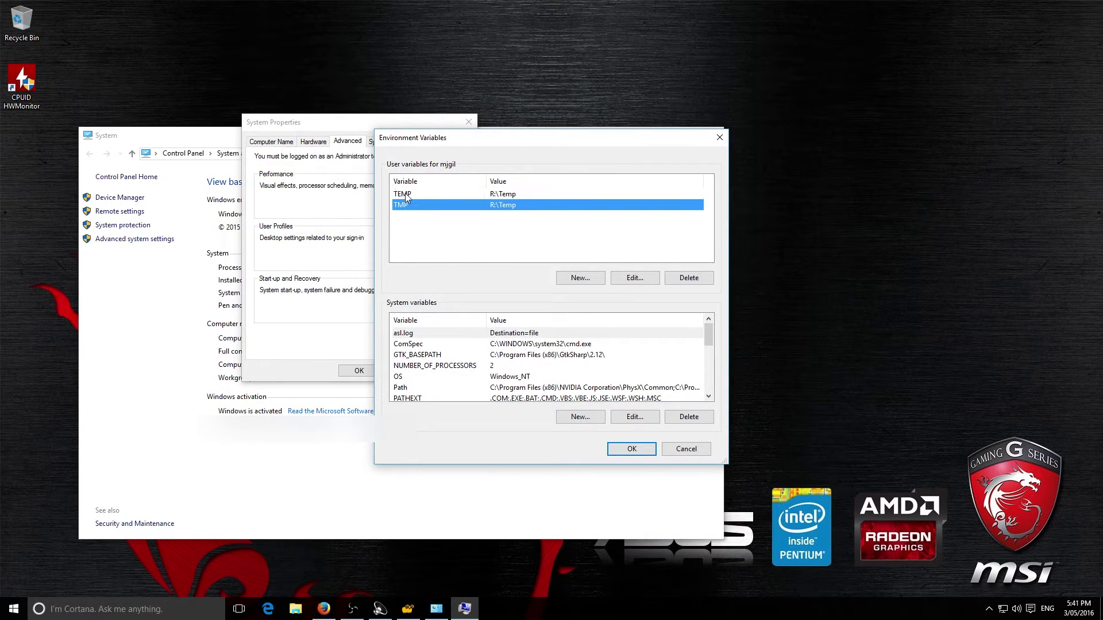
pyautogui.click(404, 195)
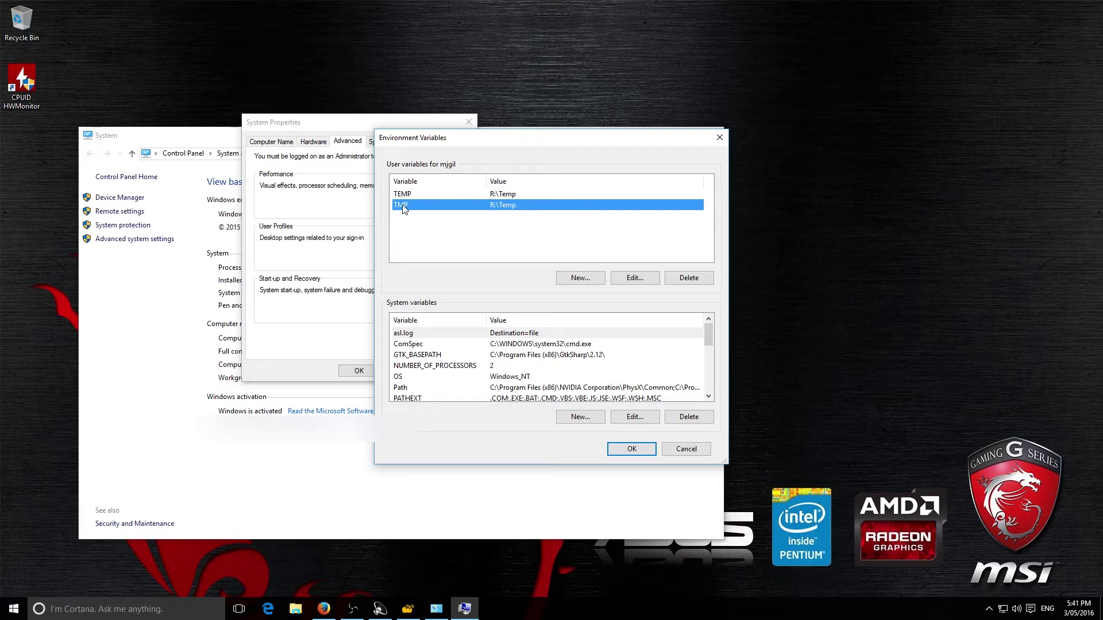
pyautogui.click(634, 279)
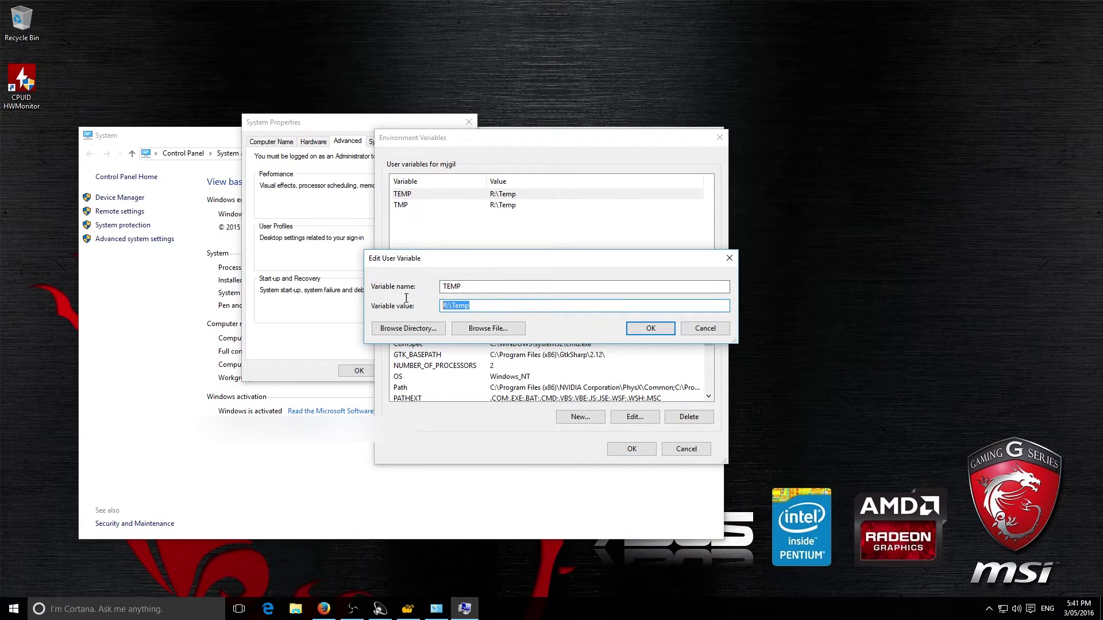
pyautogui.click(469, 311)
pyautogui.moveTo(468, 305); pyautogui.dragTo(440, 307)
pyautogui.click(489, 304)
pyautogui.click(449, 310)
pyautogui.click(448, 307)
pyautogui.doubleClick(456, 307)
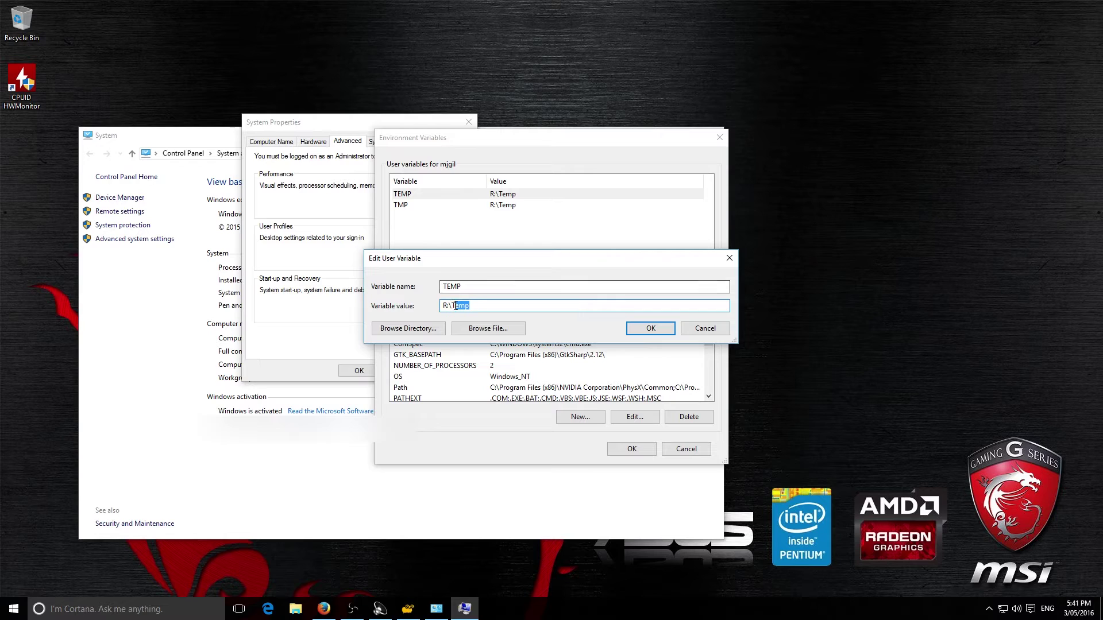
pyautogui.click(455, 306)
pyautogui.moveTo(470, 306); pyautogui.dragTo(455, 308)
pyautogui.click(476, 310)
pyautogui.click(645, 328)
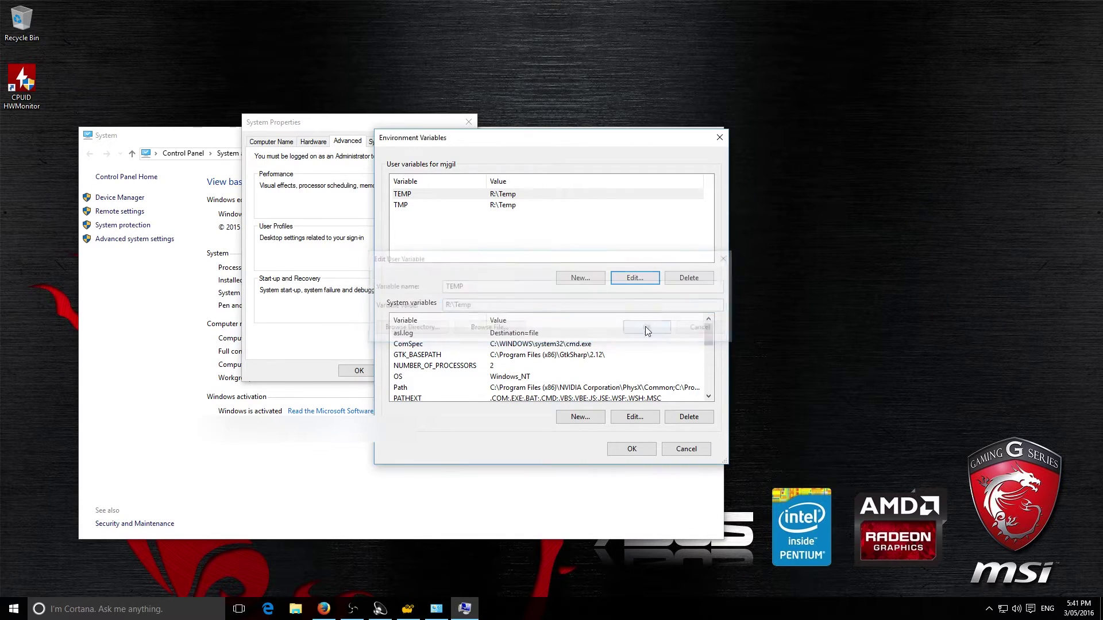
# Accept the Environment Variables and System Properties changes and close the System window.
pyautogui.click(438, 206)
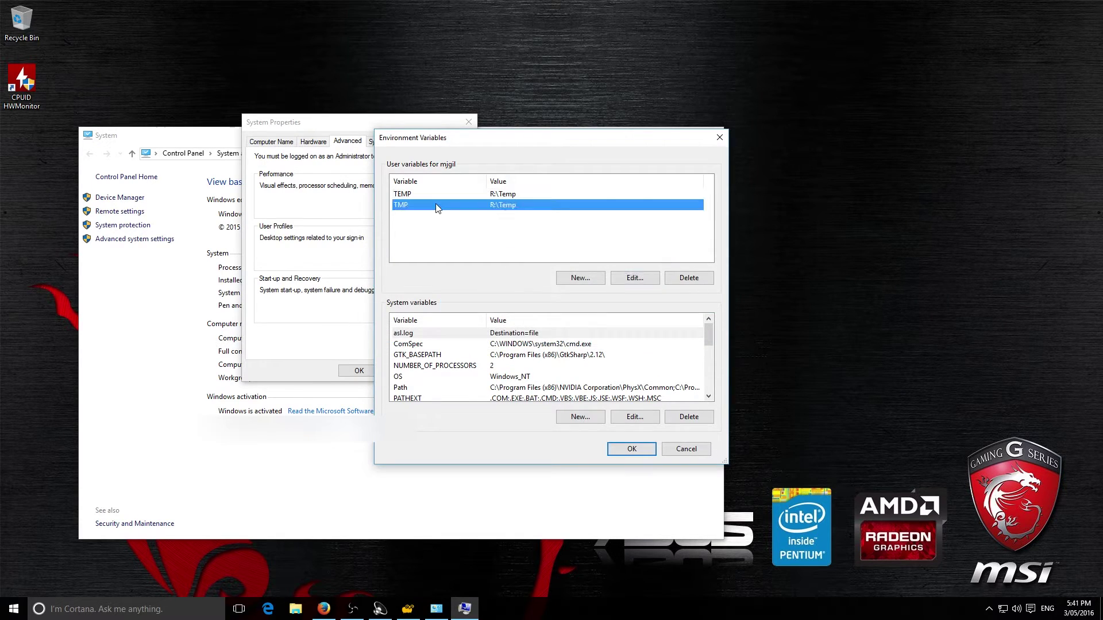
pyautogui.click(621, 452)
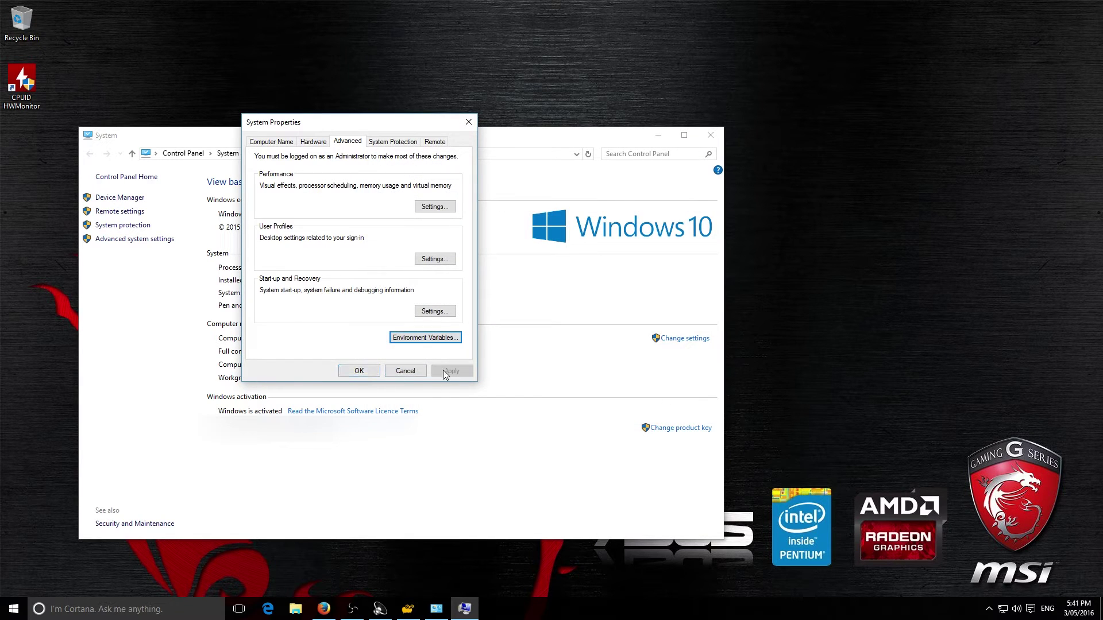
pyautogui.click(359, 372)
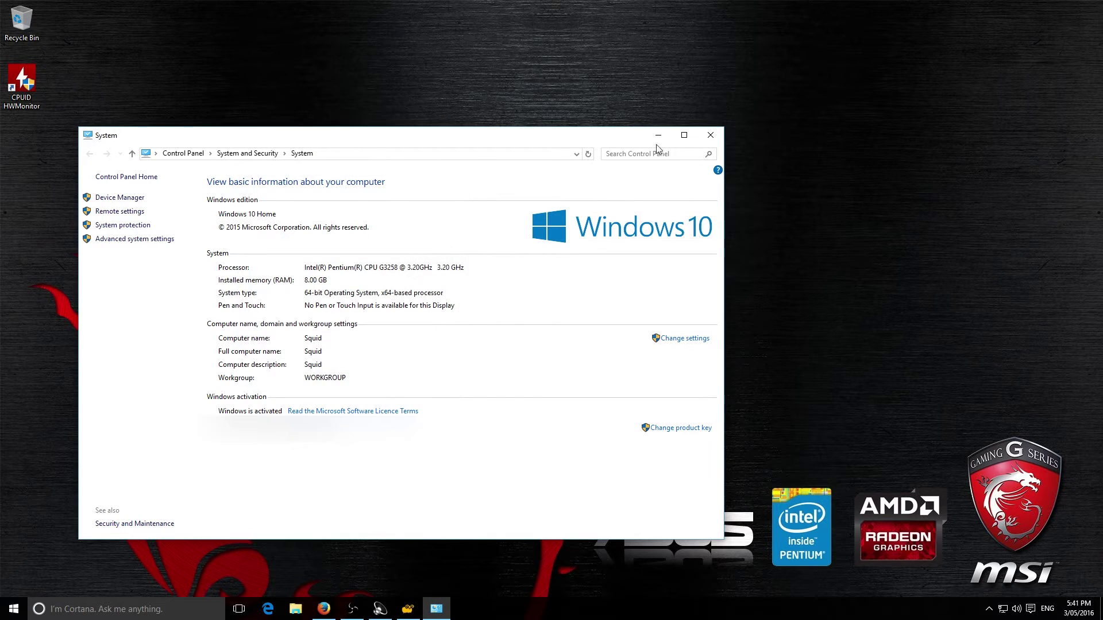
pyautogui.click(710, 136)
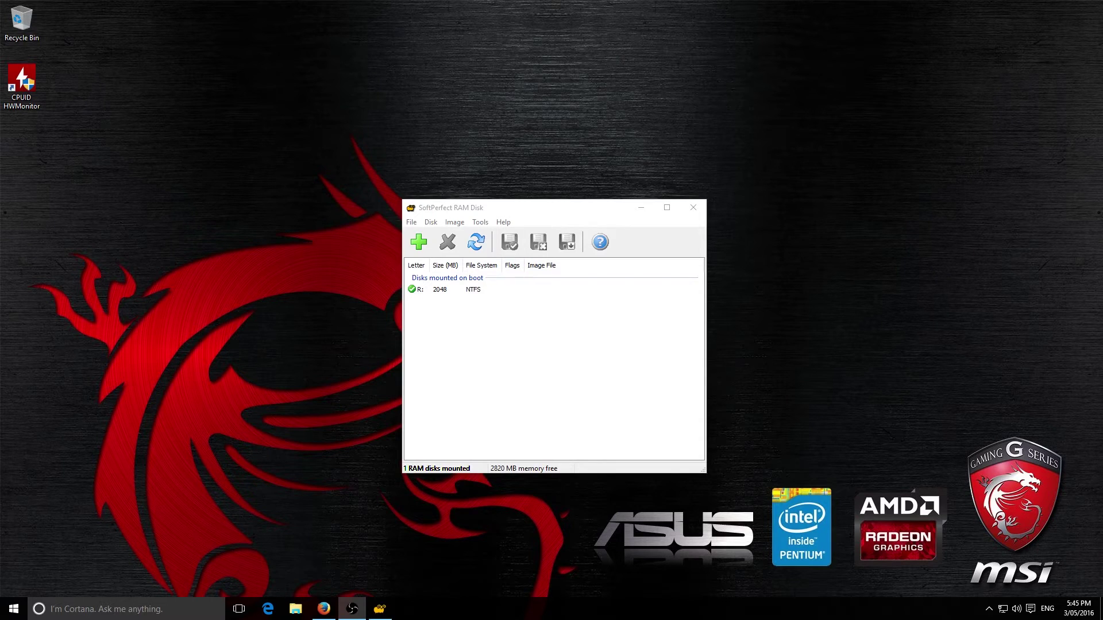
# Load about:config in Firefox and accept the warning to reach the preference list.
pyautogui.click(325, 608)
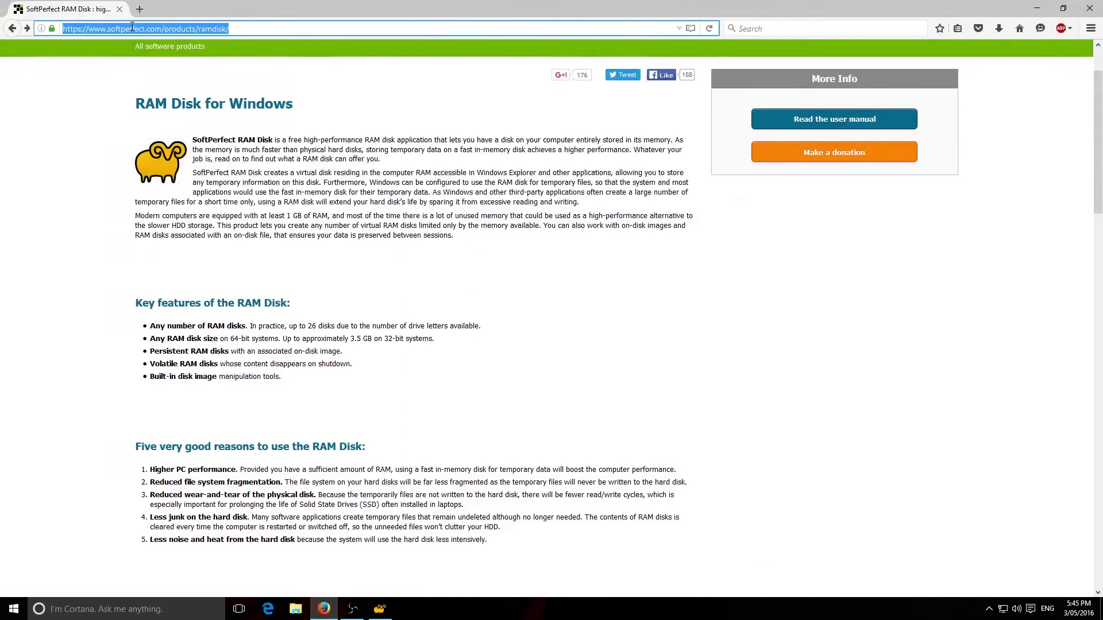
pyautogui.click(132, 27)
pyautogui.write('about:config')
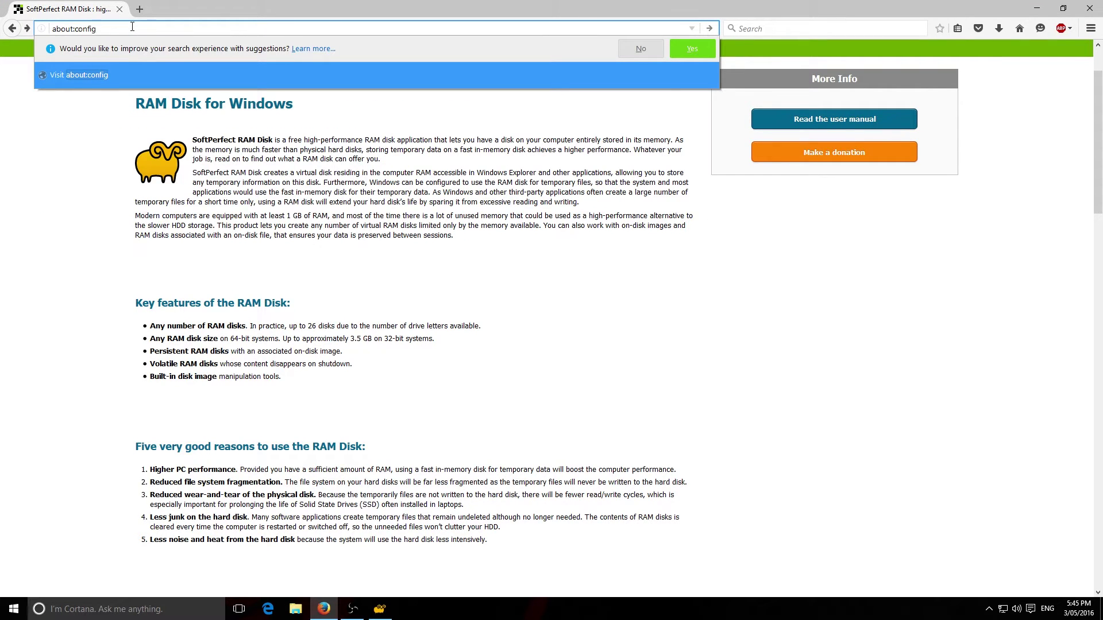
pyautogui.press('Return')
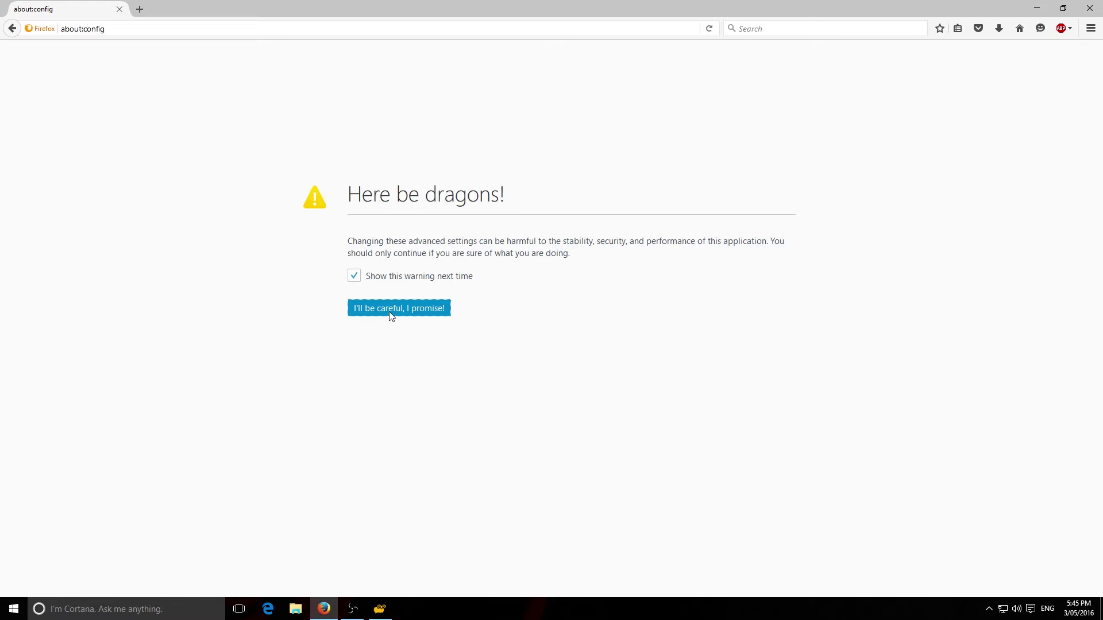
pyautogui.click(394, 315)
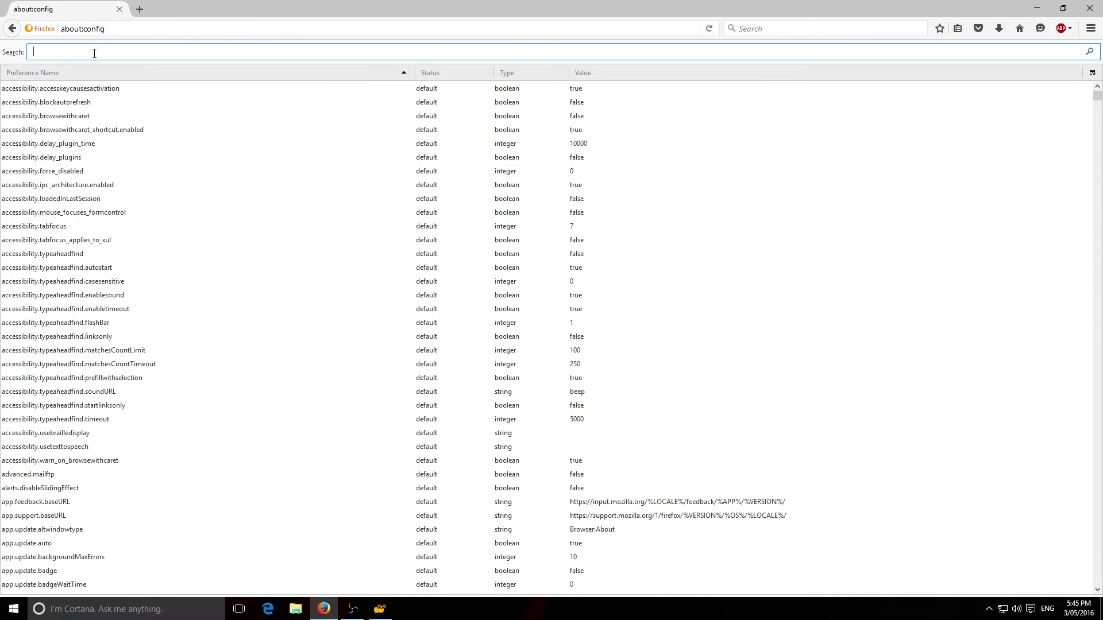
# Create string preference browser.cache.disk.parent_directory with the value R:\Firefox.
pyautogui.rightClick(155, 147)
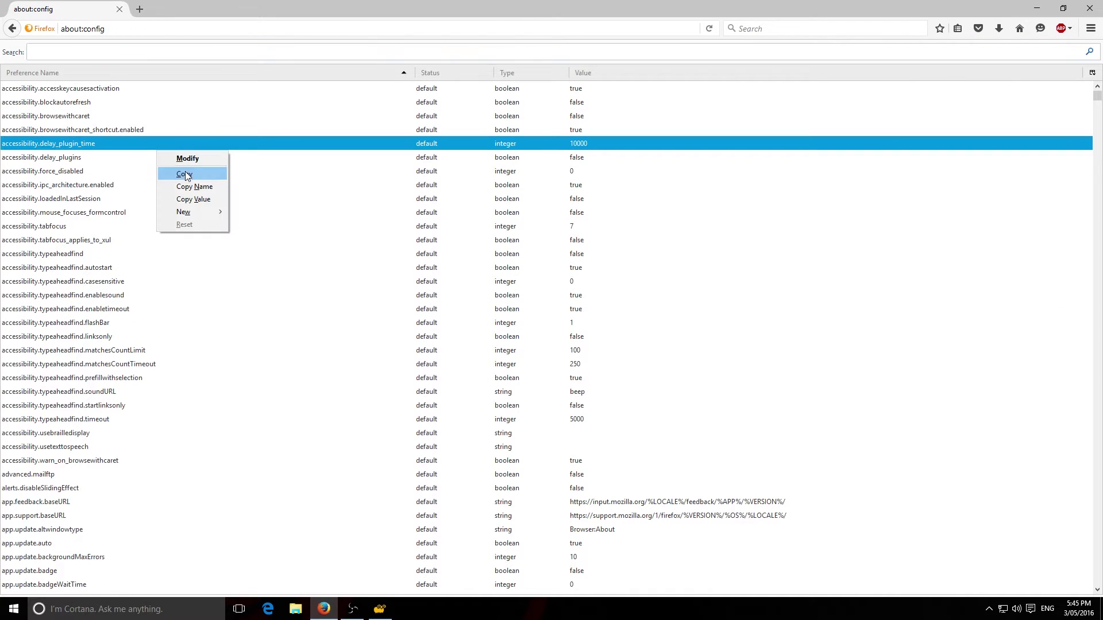
pyautogui.moveTo(204, 210)
pyautogui.click(256, 211)
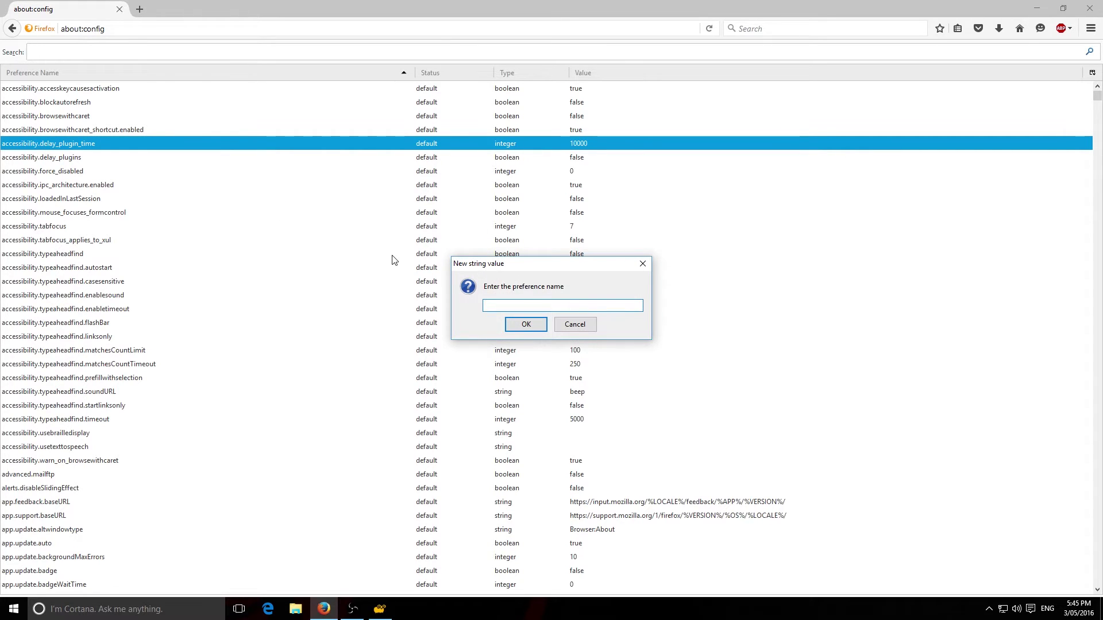
pyautogui.write('browser.cache.disk.parent_directory')
pyautogui.click(523, 325)
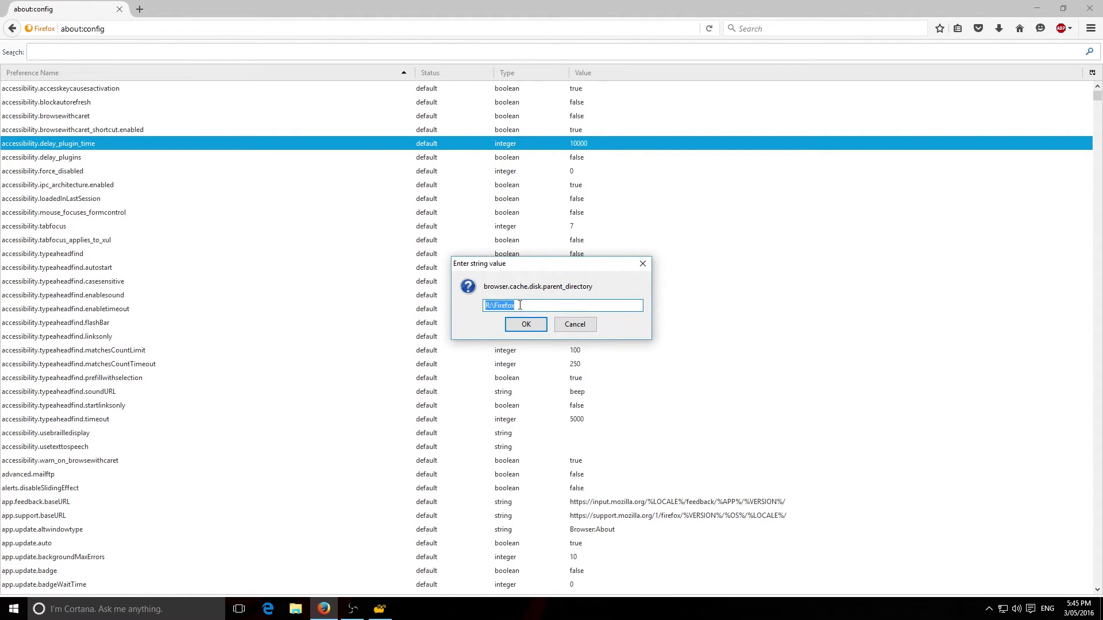
pyautogui.click(538, 308)
pyautogui.press('Home')
pyautogui.press('Right')
pyautogui.click(524, 325)
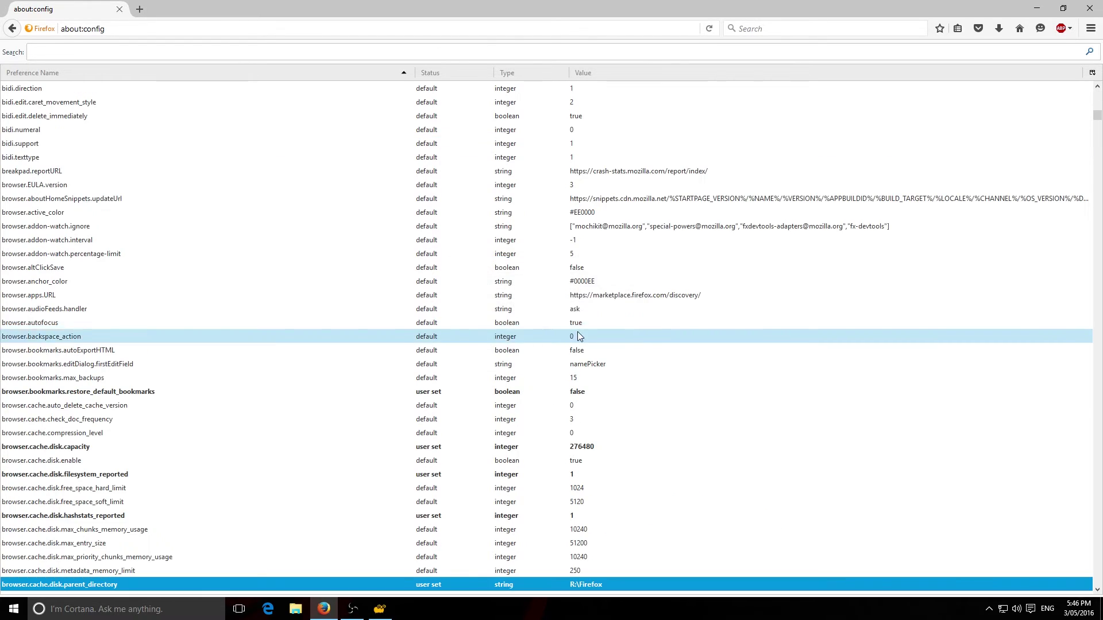
pyautogui.scroll(-3, 355, 411)
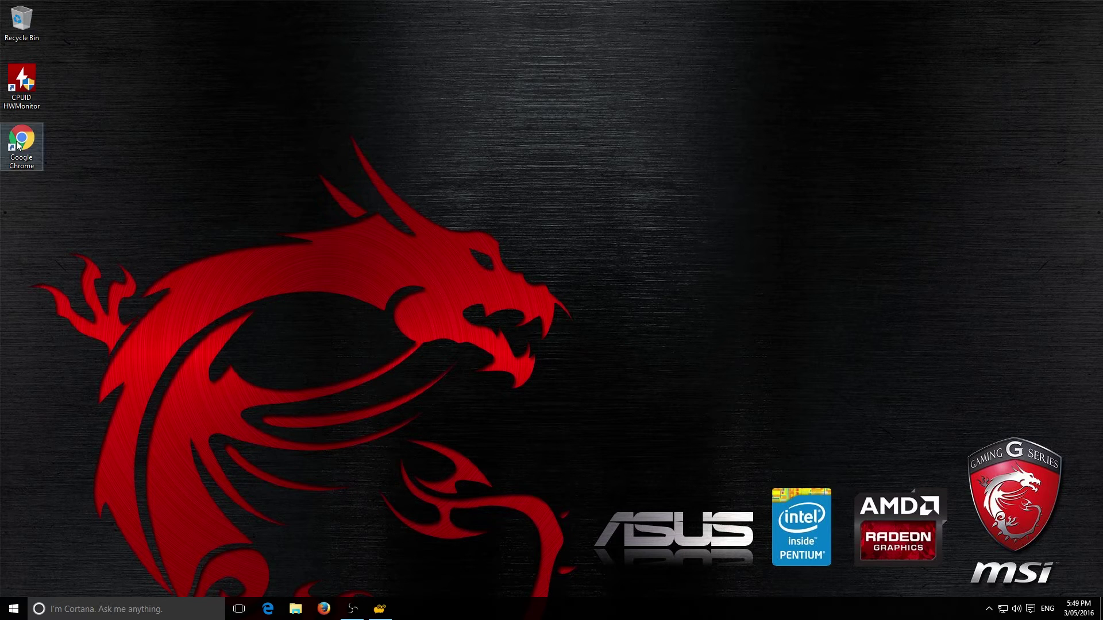
# Append --user-data-dir="R:\ChromeCache" to the Google Chrome shortcut's Target and save it.
pyautogui.moveTo(21, 144); pyautogui.dragTo(193, 214)
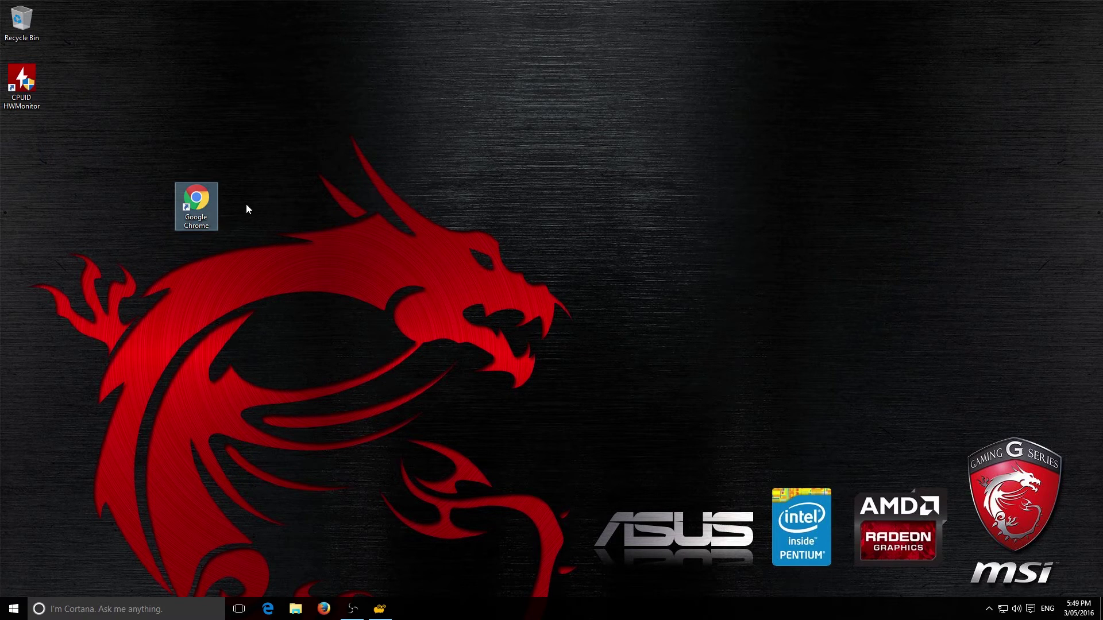
pyautogui.rightClick(198, 196)
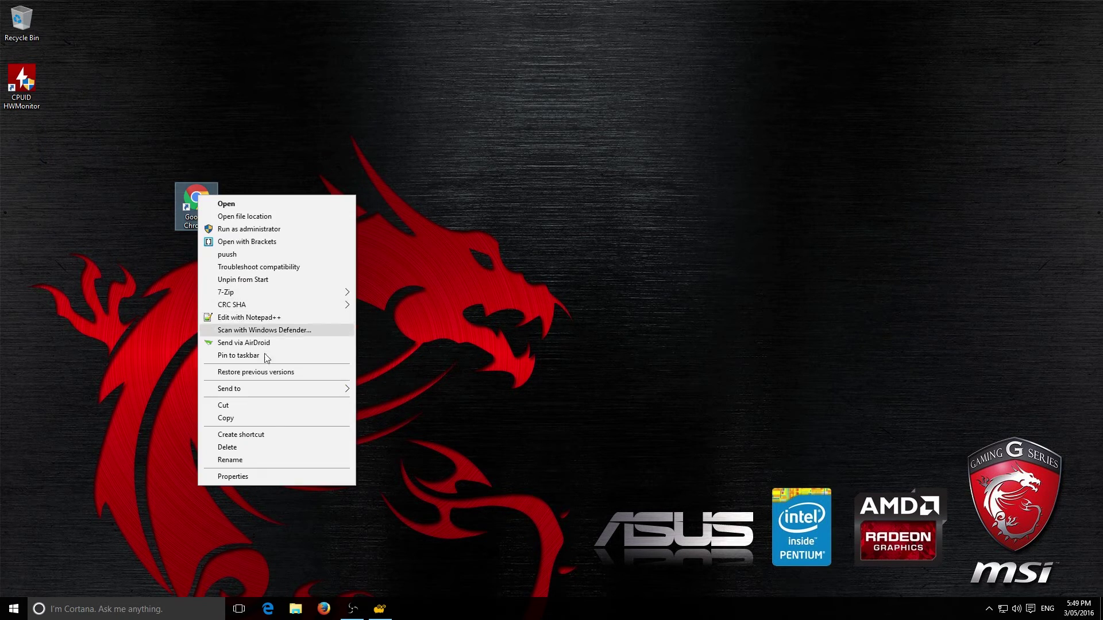
pyautogui.click(264, 480)
pyautogui.click(348, 311)
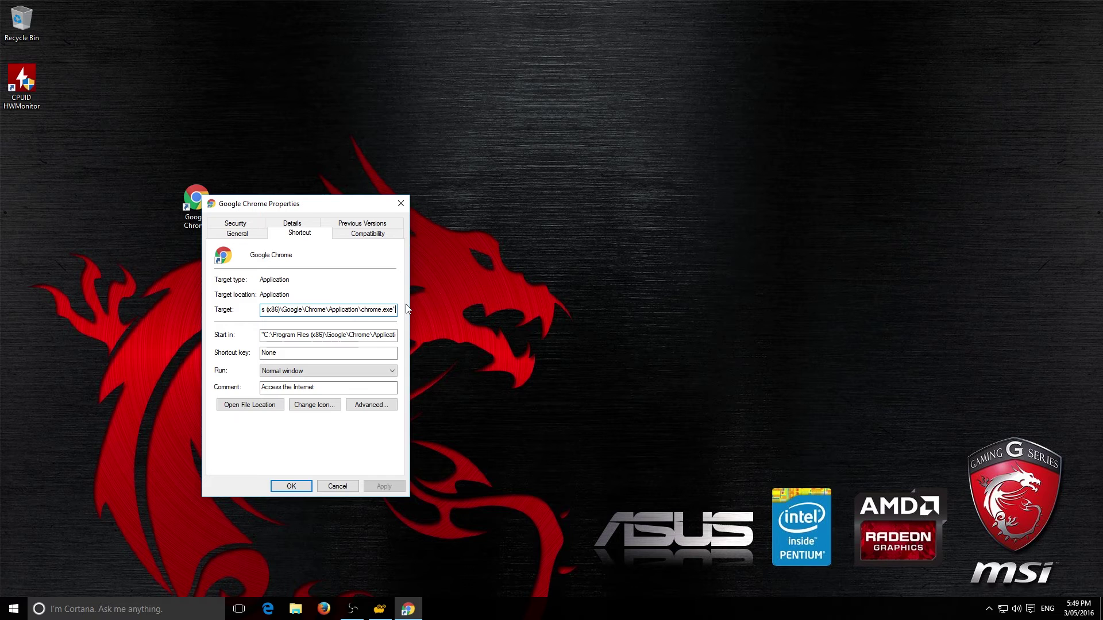
pyautogui.write('--user-data-dir="R:\\ChromeCache"')
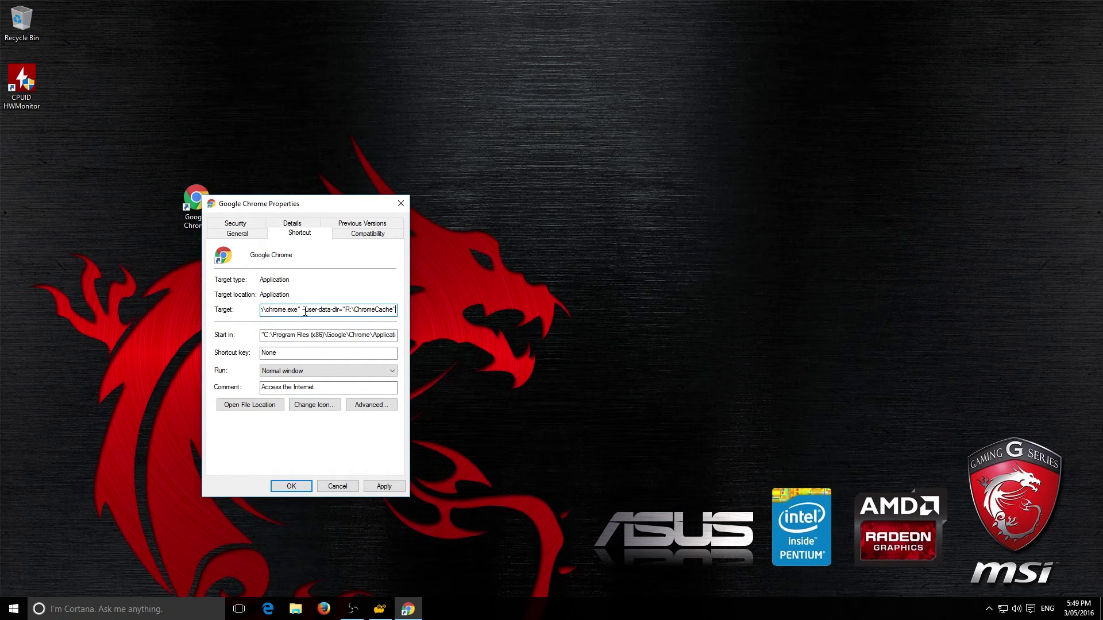
pyautogui.moveTo(304, 310); pyautogui.dragTo(393, 314)
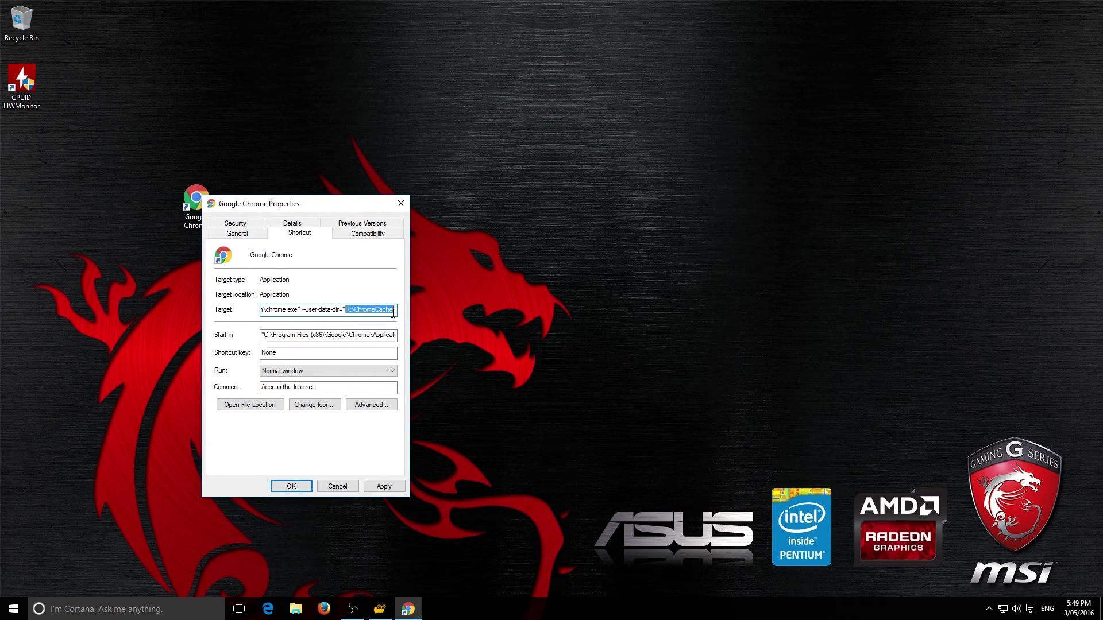
pyautogui.click(347, 311)
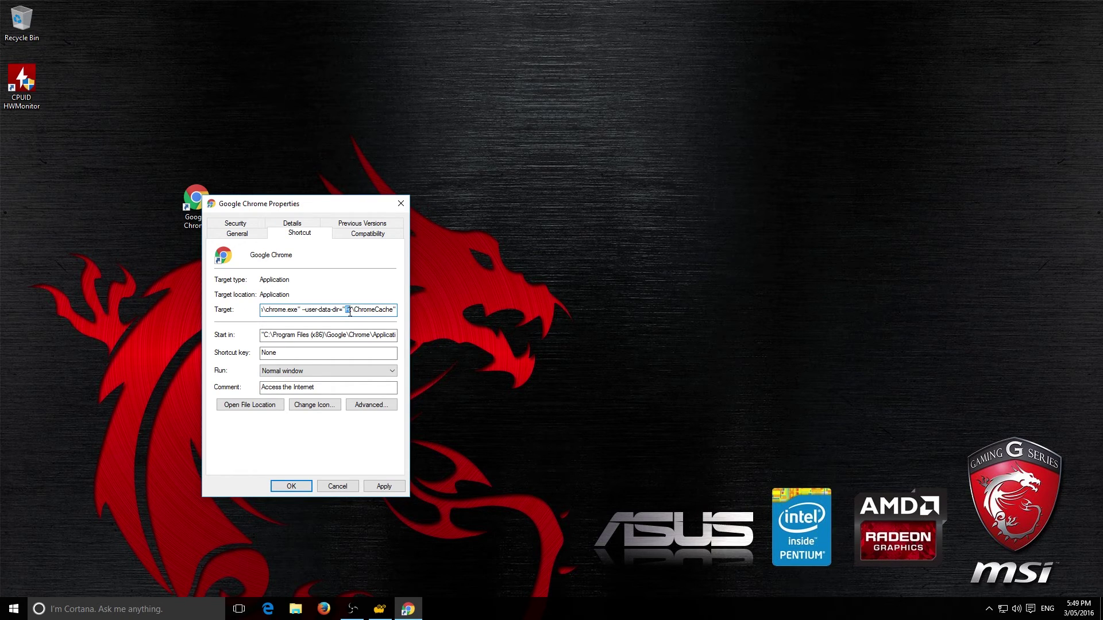
pyautogui.moveTo(350, 312)
pyautogui.mouseDown()
pyautogui.moveTo(303, 311)
pyautogui.moveTo(348, 310)
pyautogui.mouseUp()
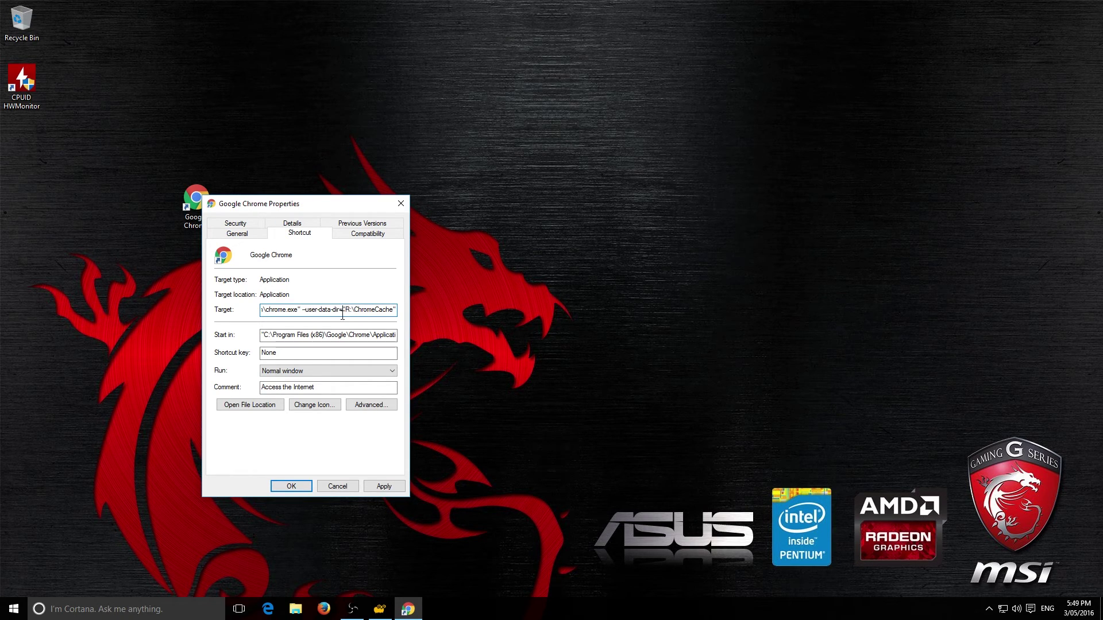
pyautogui.click(383, 486)
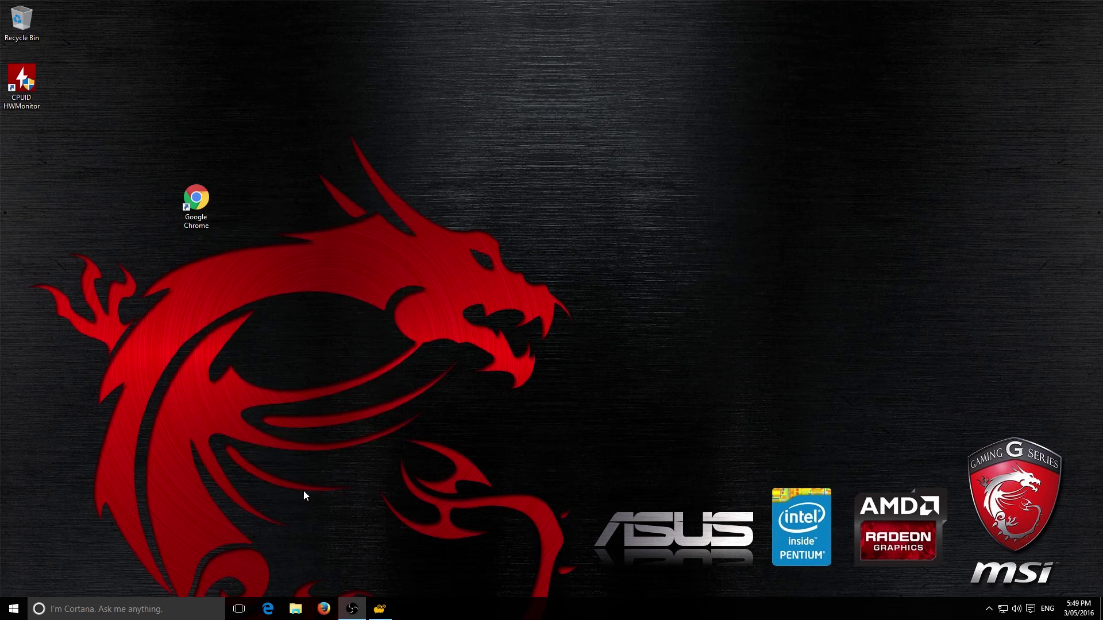